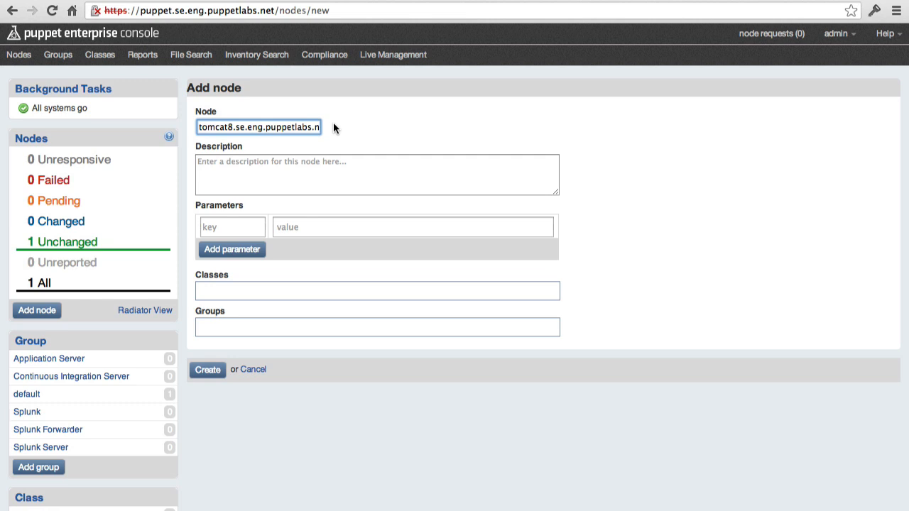
Assign the new tomcat8 node to the Application Server group, create it, and show the list of all nodes.
click(261, 325)
text(App)
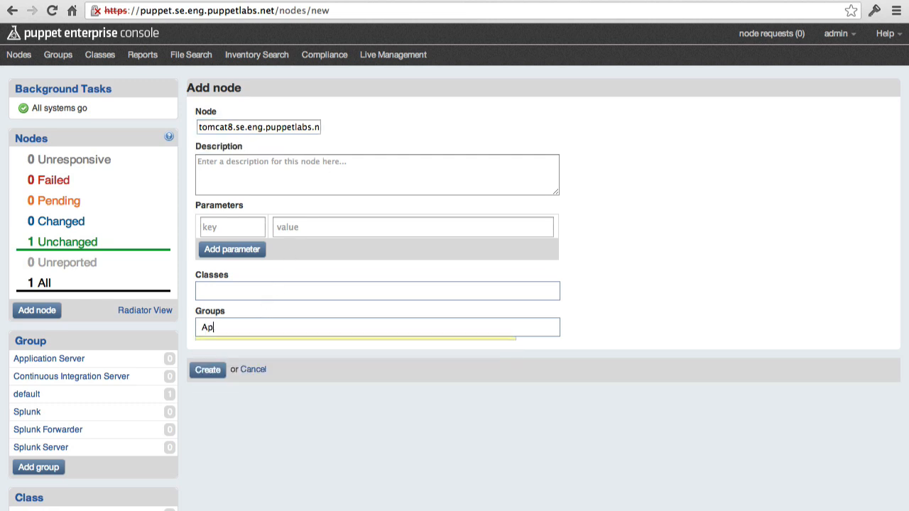
key(Return)
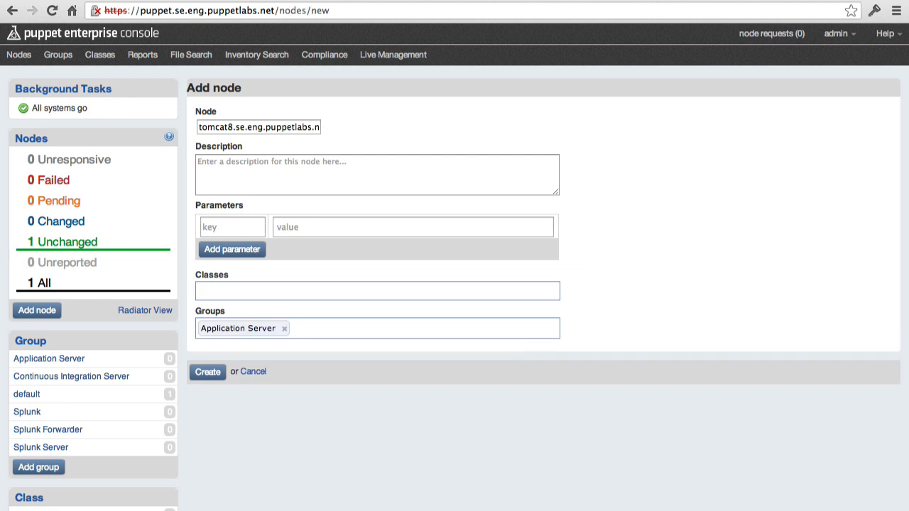
click(213, 374)
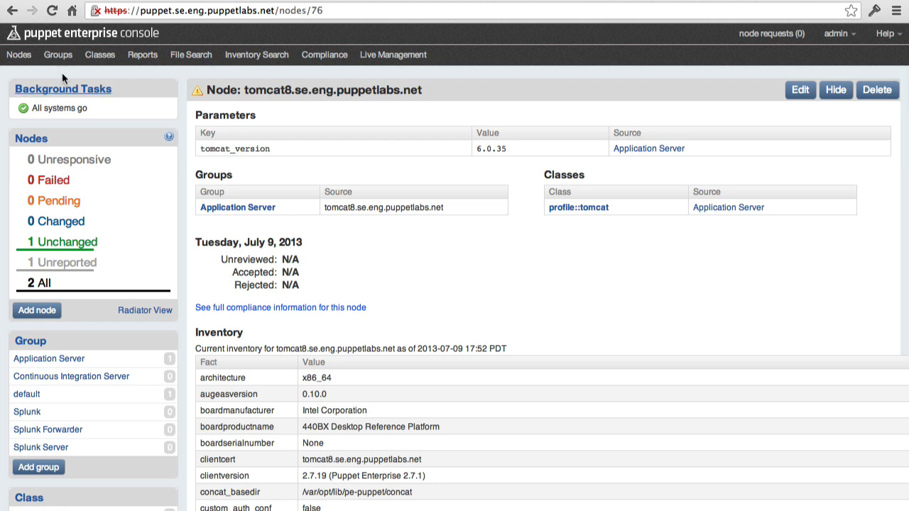
click(20, 60)
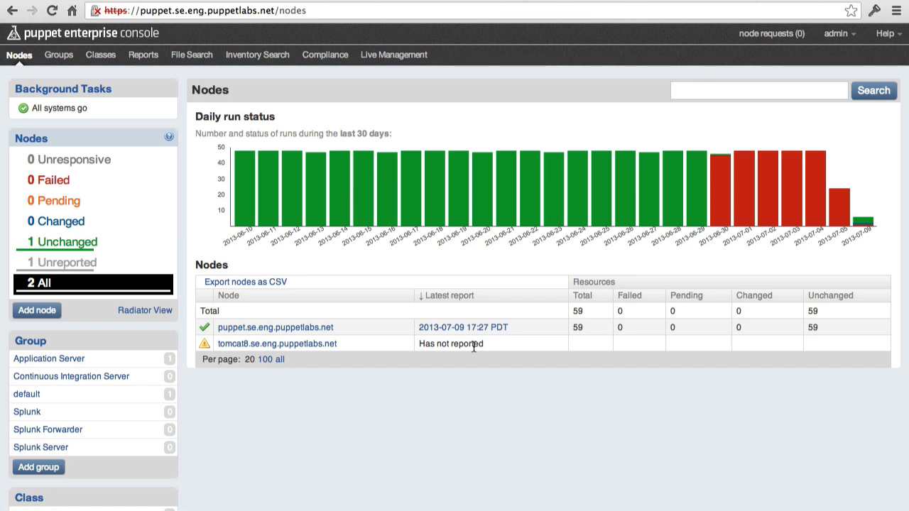
Switch to the VMware vSphere Client and log in to vcsa.se.eng.puppetlabs.net as root with the account password.
key(super+Tab)
key(super+Tab)
key(super+Tab)
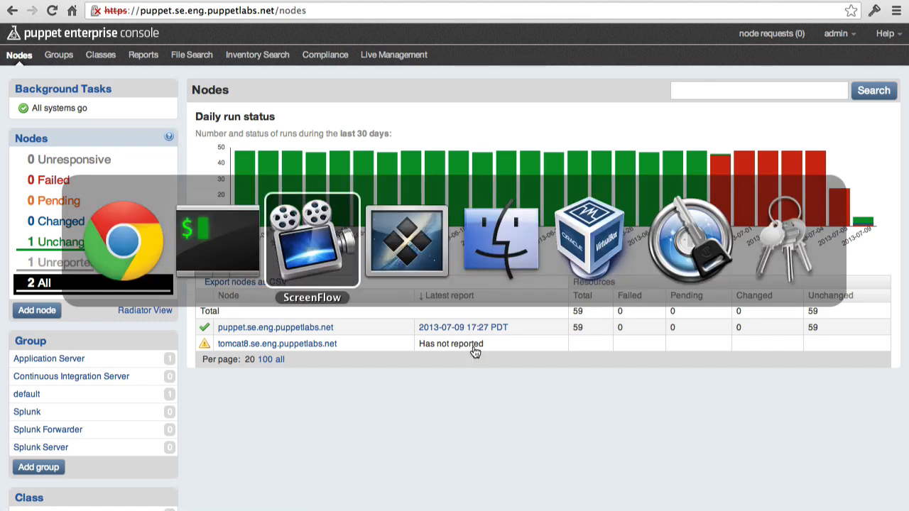
text(root)
key(Tab)
text(********)
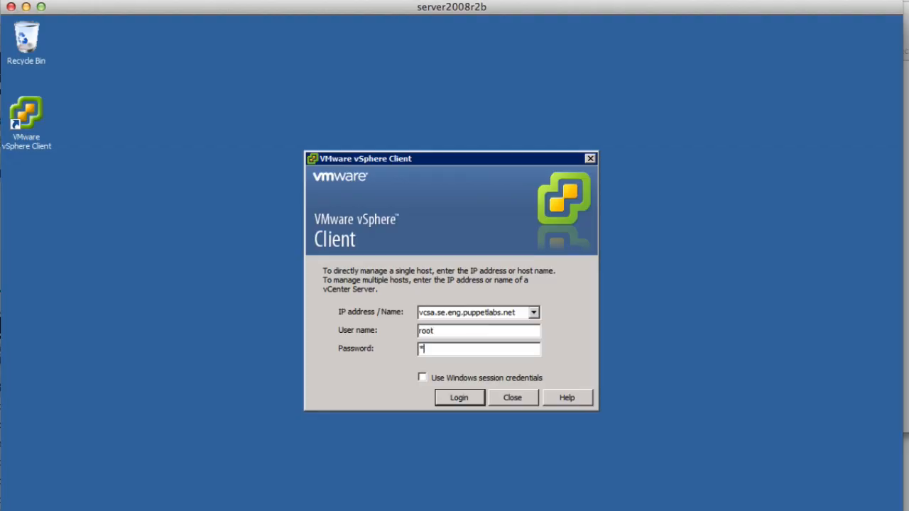
text(**)
click(466, 391)
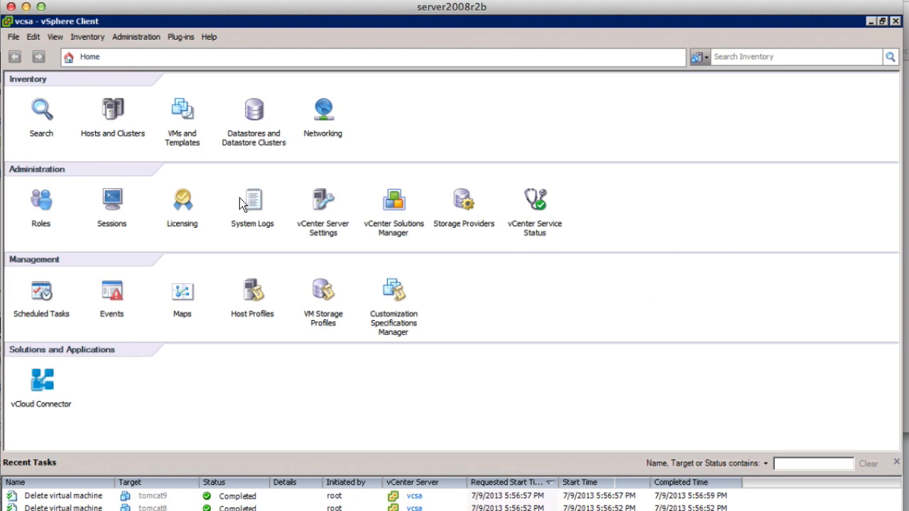
Start deploying a new virtual machine from the centos63pe template and name it tomcat8 in the saleseng datacenter.
click(182, 116)
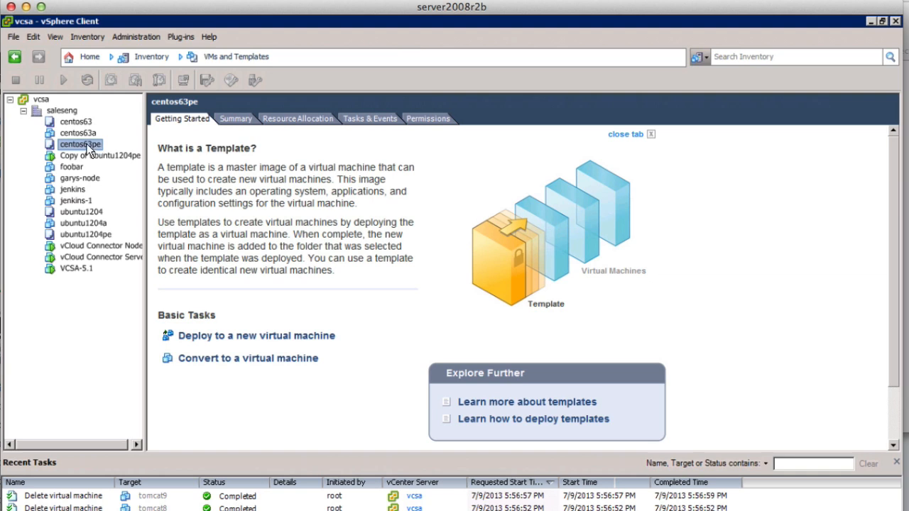
click(236, 342)
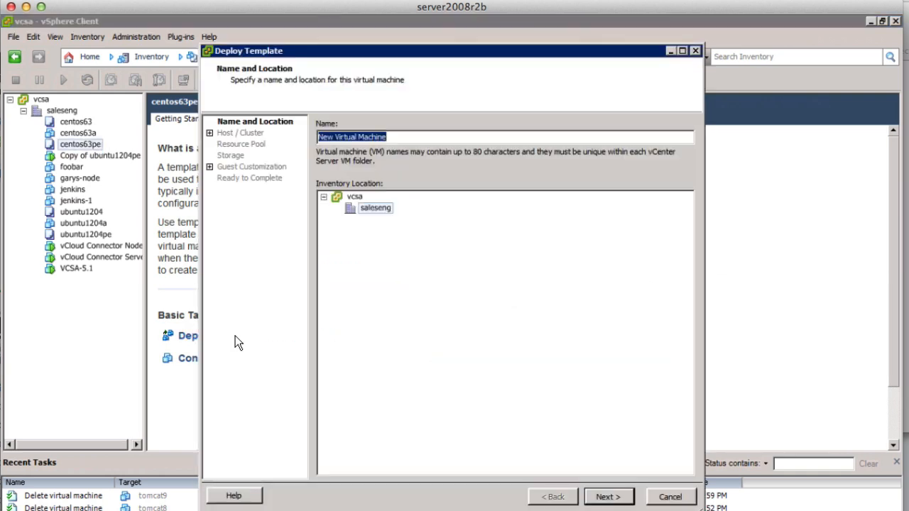
text(tomcat8)
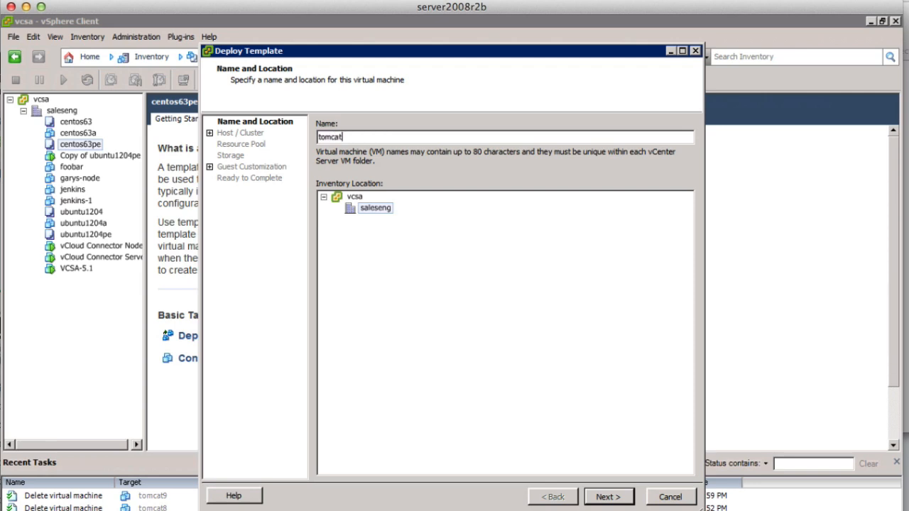
click(608, 497)
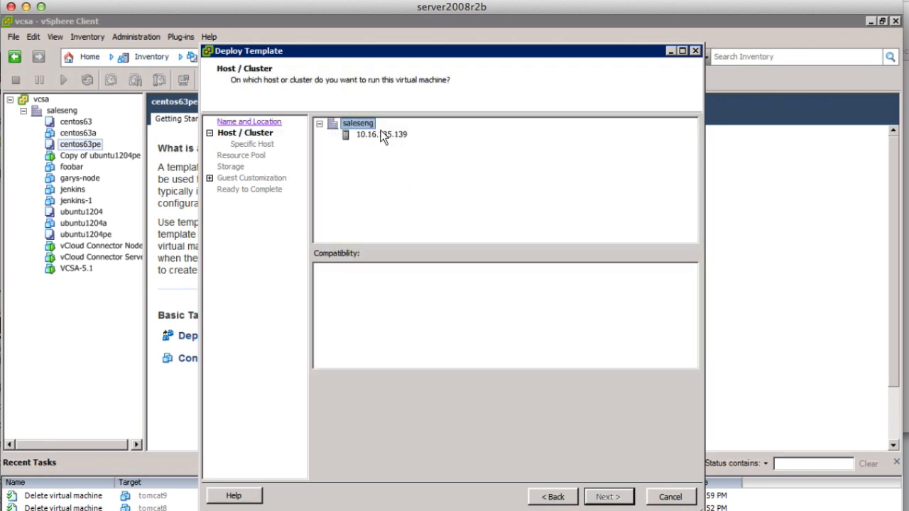
Deploy the virtual machine on host 10.16.135.139 with datastore1, the same disk format as the source and no guest customization.
click(381, 134)
click(608, 497)
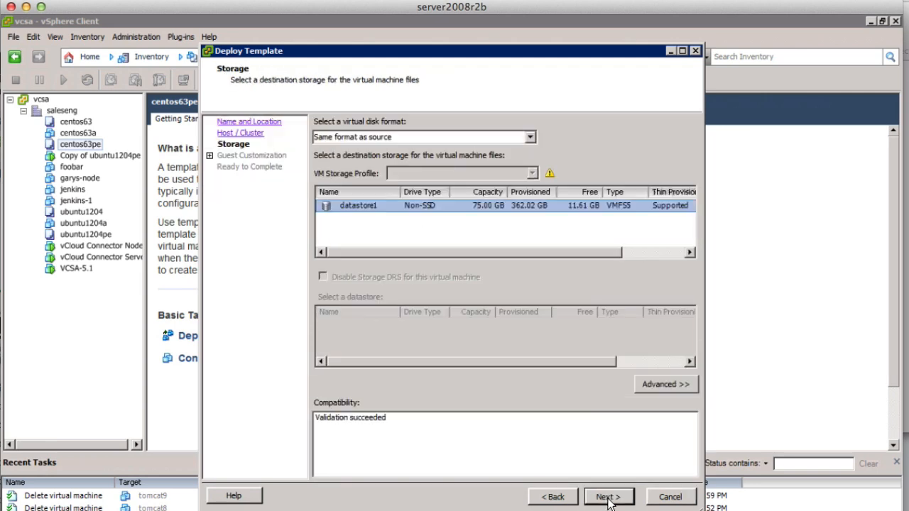
click(608, 497)
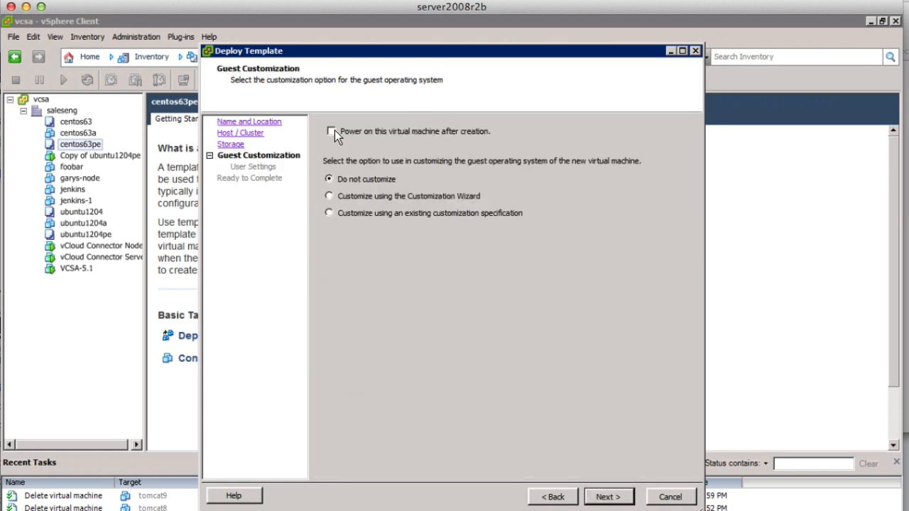
click(608, 498)
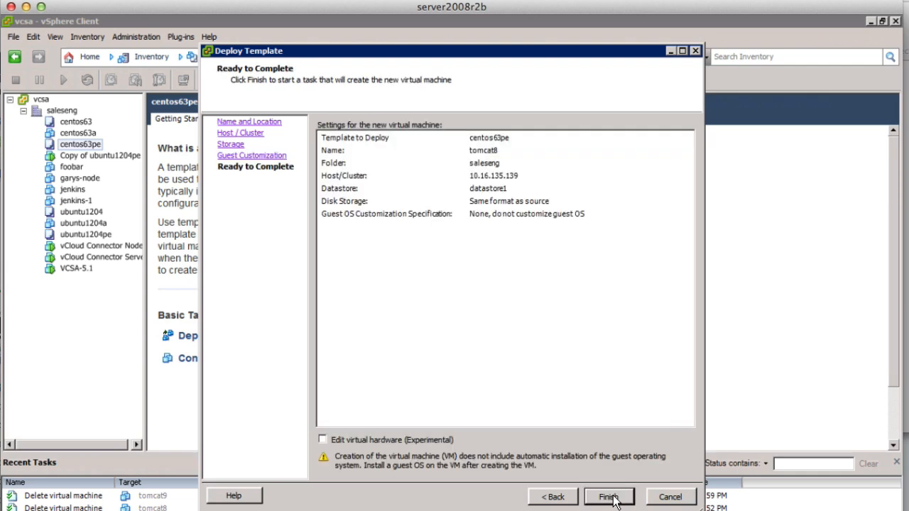
click(614, 500)
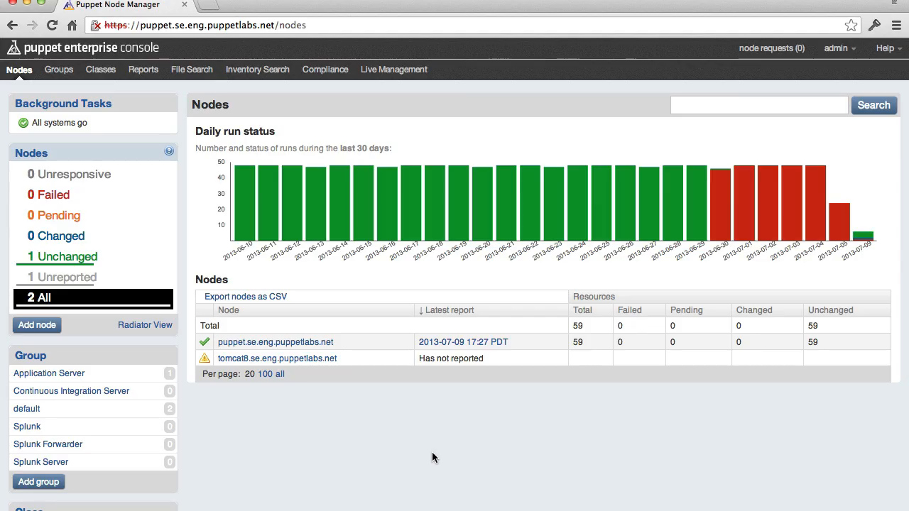
key(super+r)
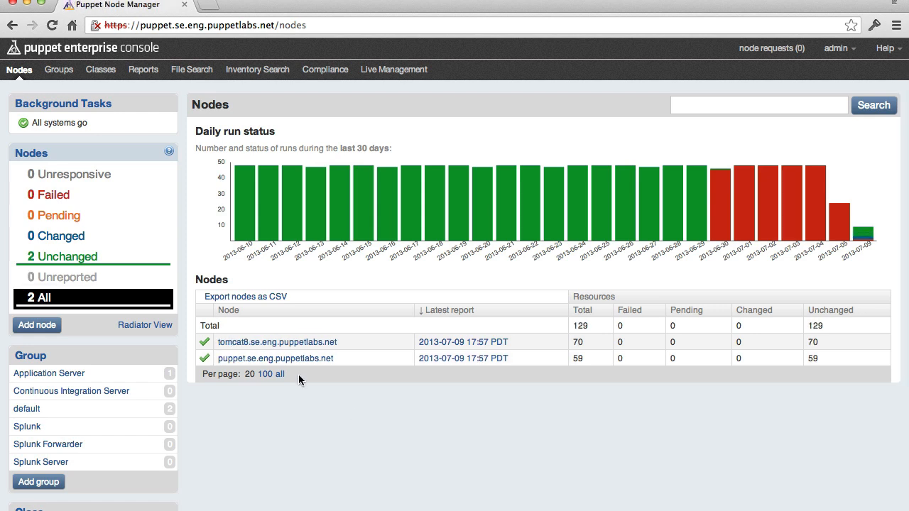
click(245, 343)
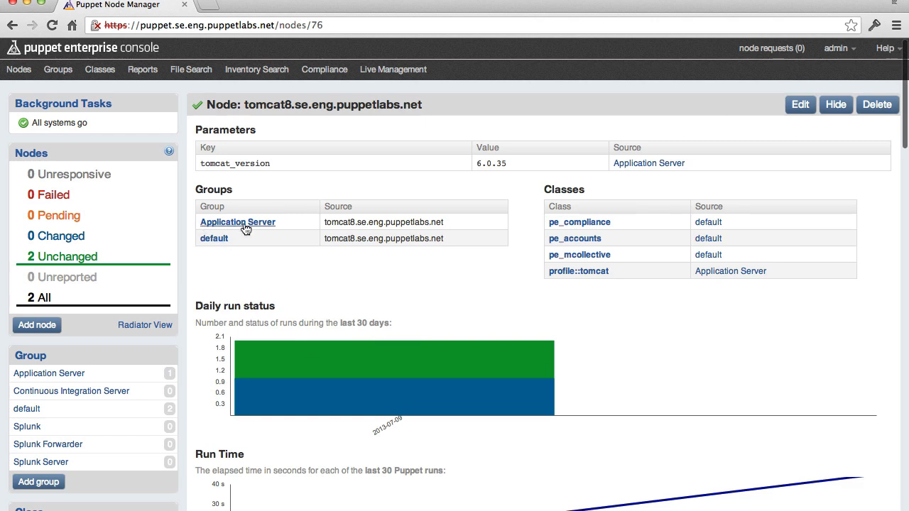
scroll(286, 277, down, 10)
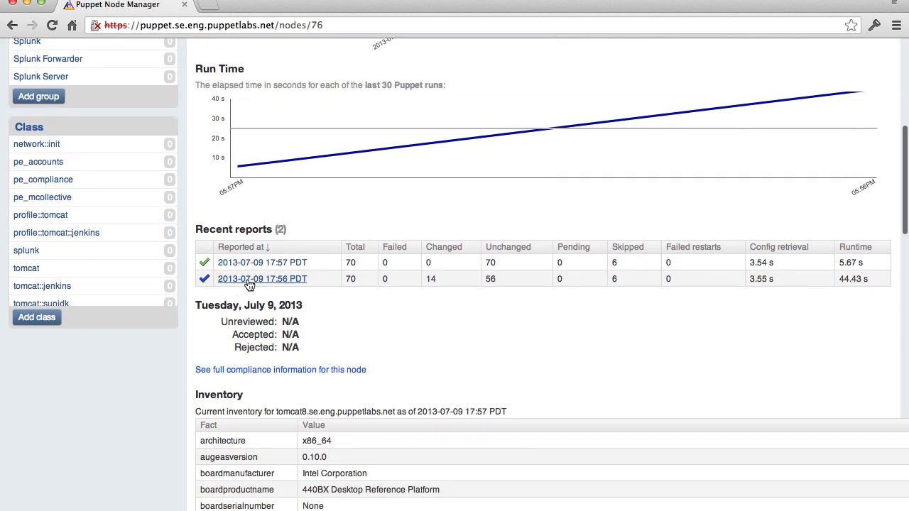
click(249, 281)
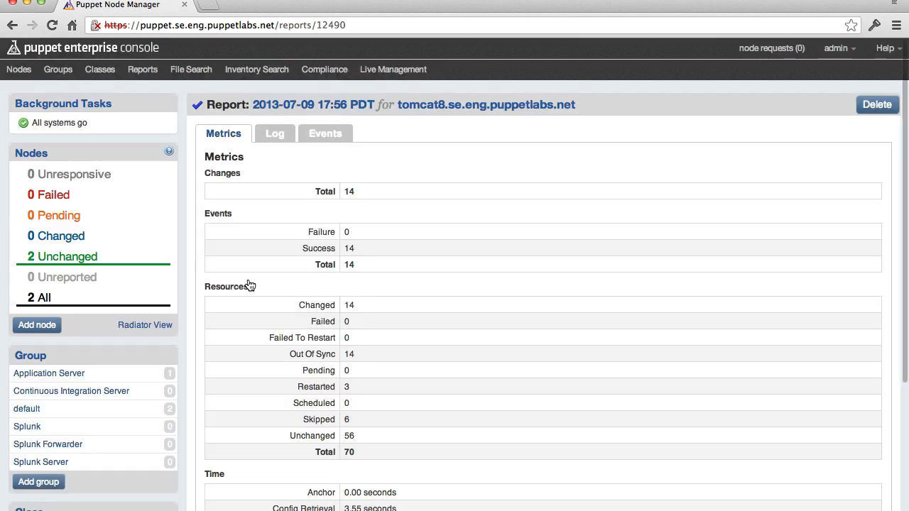
click(316, 137)
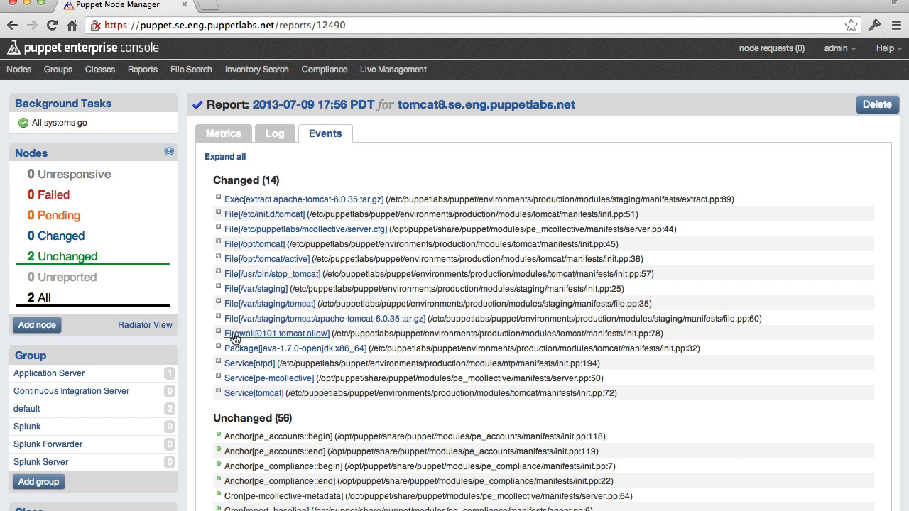
click(241, 395)
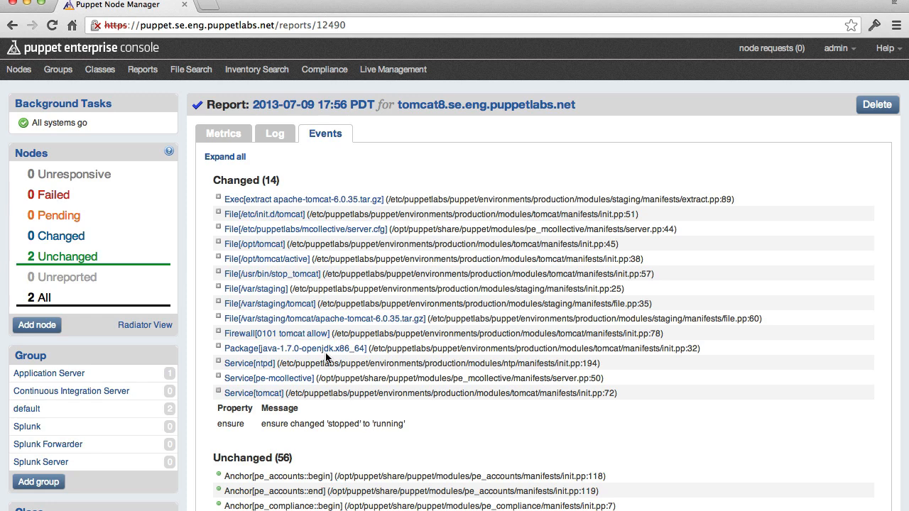
key(super+t)
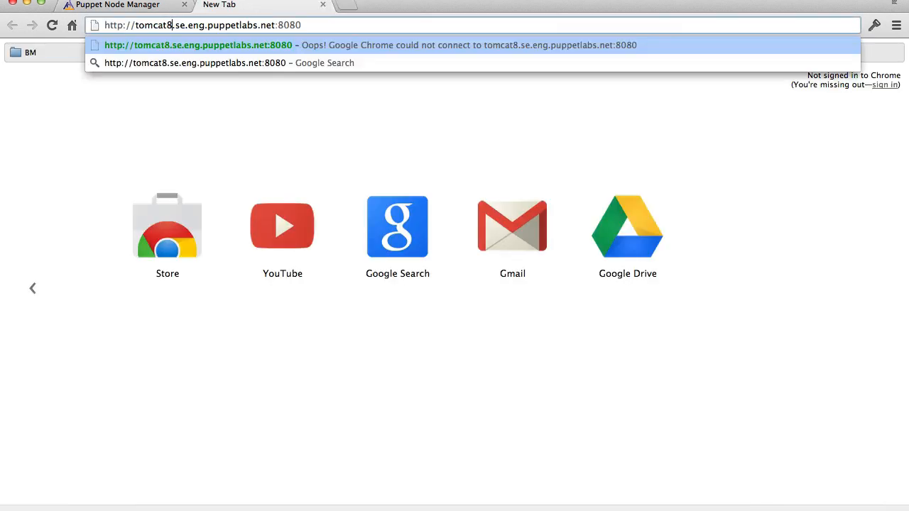
key(Return)
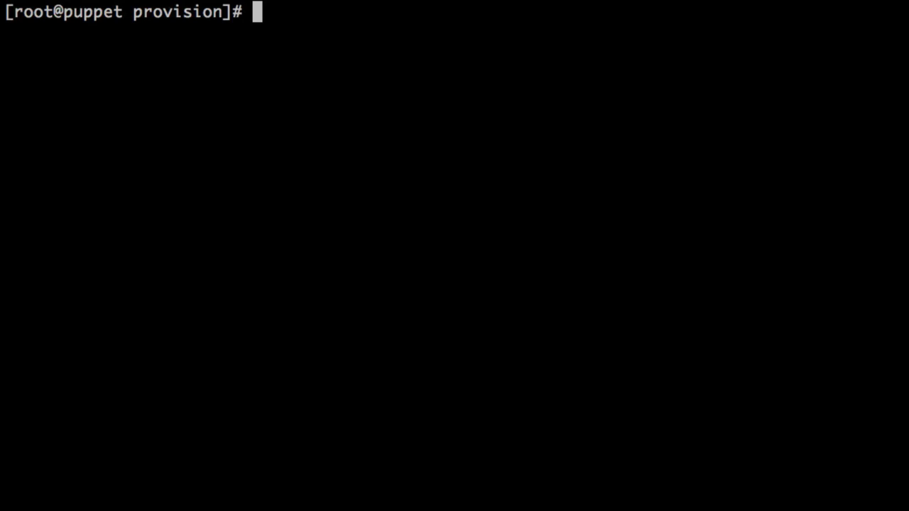
In the Puppet master's terminal, display the help for the node_vmware subcommand with "puppet help node_vmware".
text(puppet )
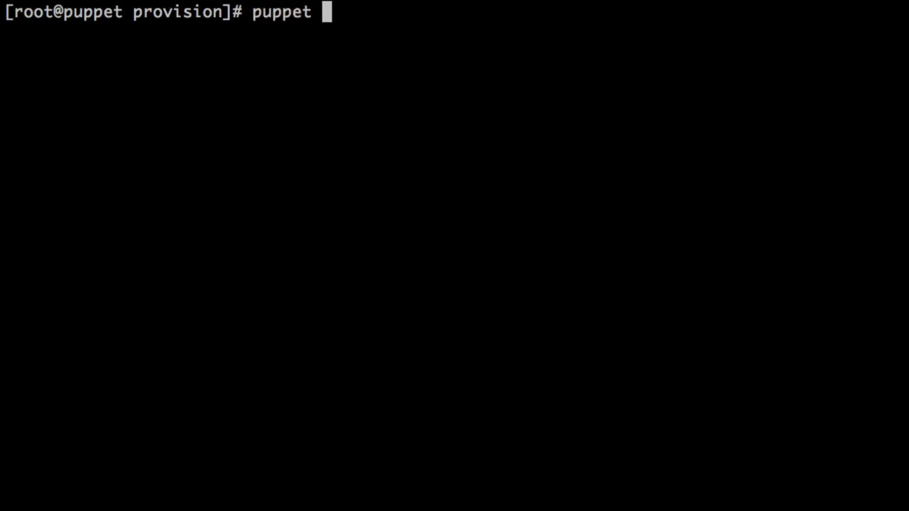
text(help node_vmware)
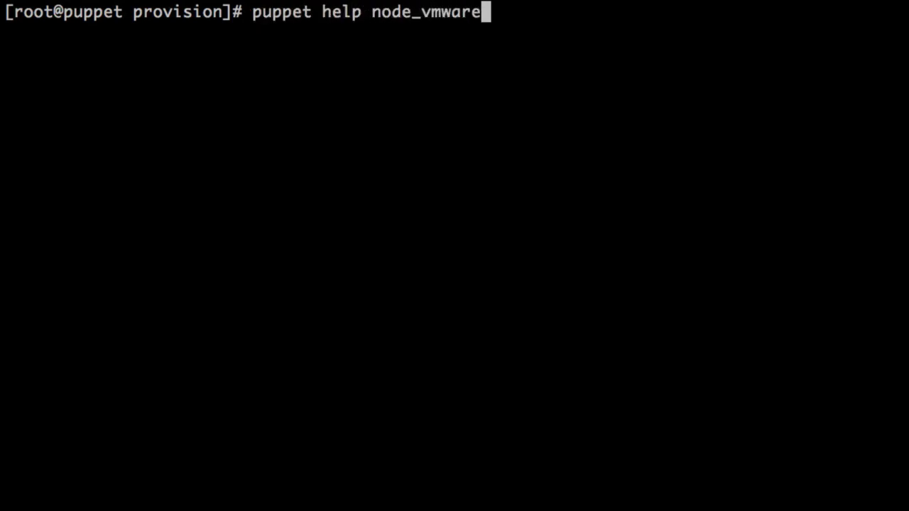
key(Return)
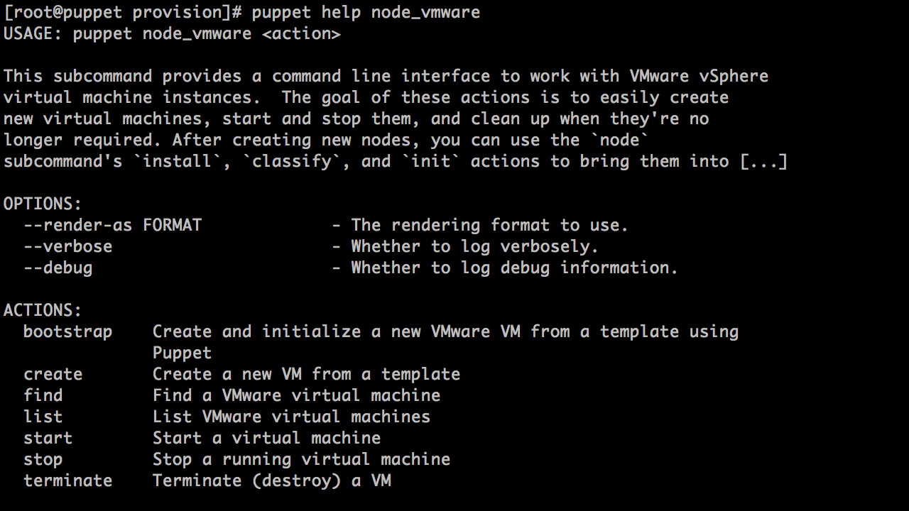
Review the bootstrap, create, start, stop, terminate, list and find actions in the help output, and clear the screen.
double_click(71, 332)
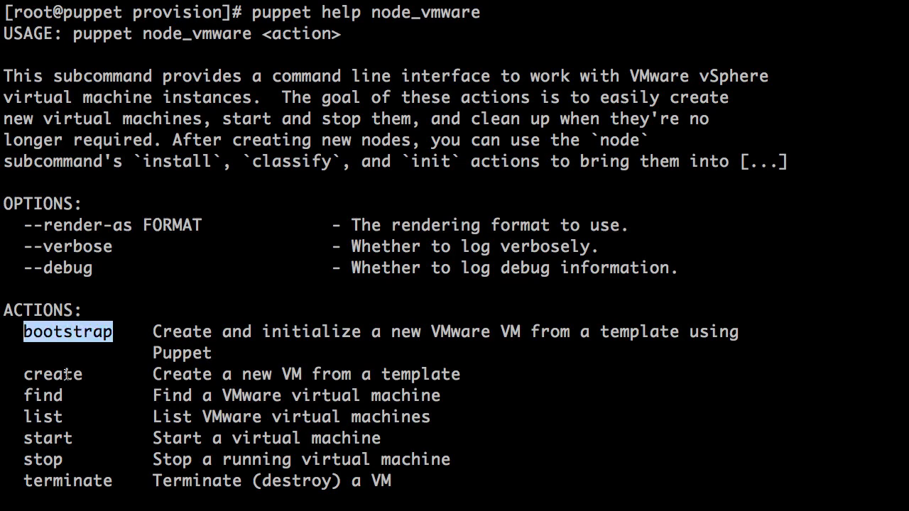
double_click(66, 375)
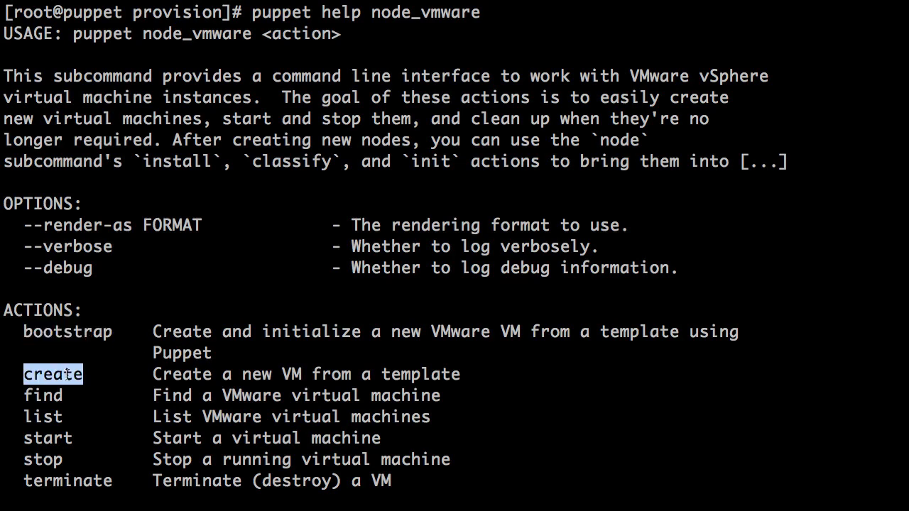
double_click(50, 438)
double_click(44, 459)
double_click(53, 481)
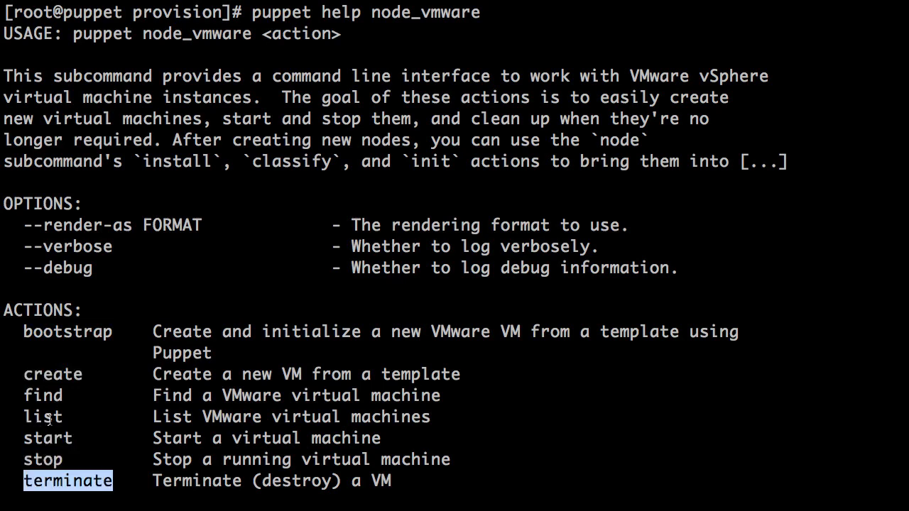
double_click(49, 418)
double_click(45, 396)
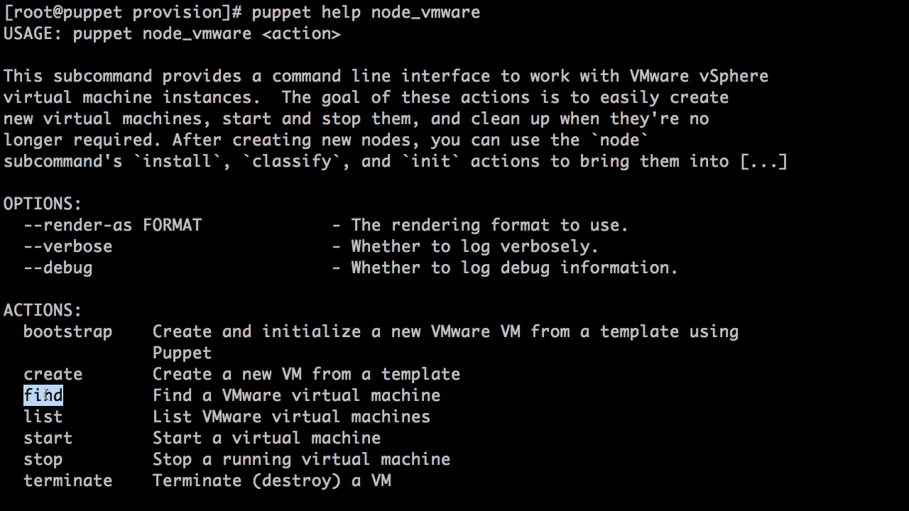
key(ctrl+l)
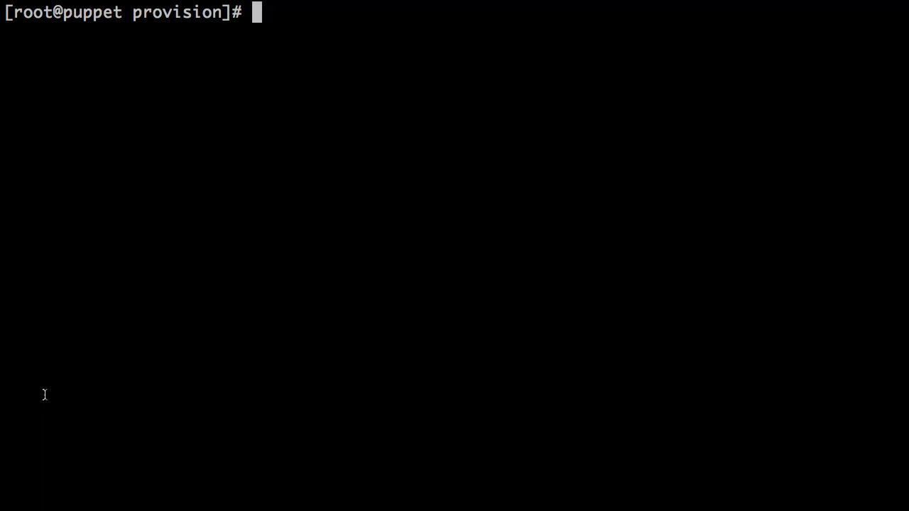
List the VMware virtual machines with "puppet node_vmware list", check the tomcat8 entry, and clear the screen.
text(puppet)
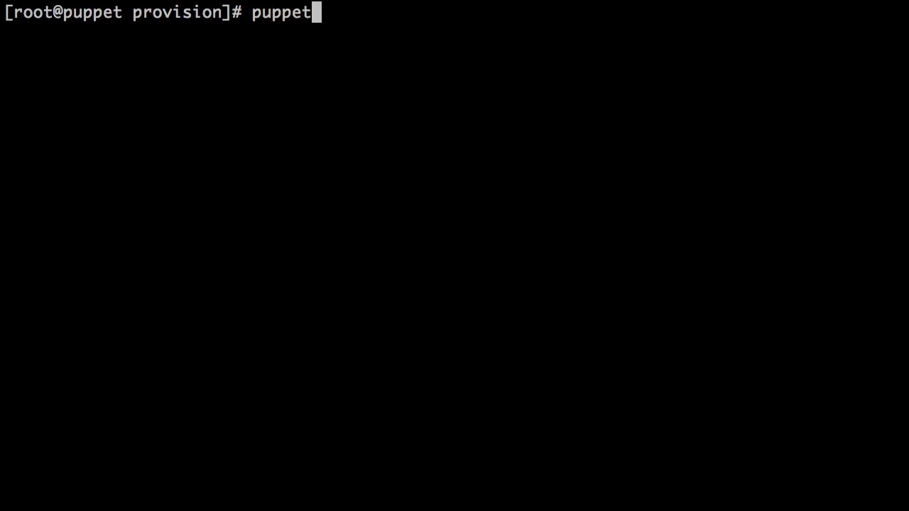
text( node_vmware li)
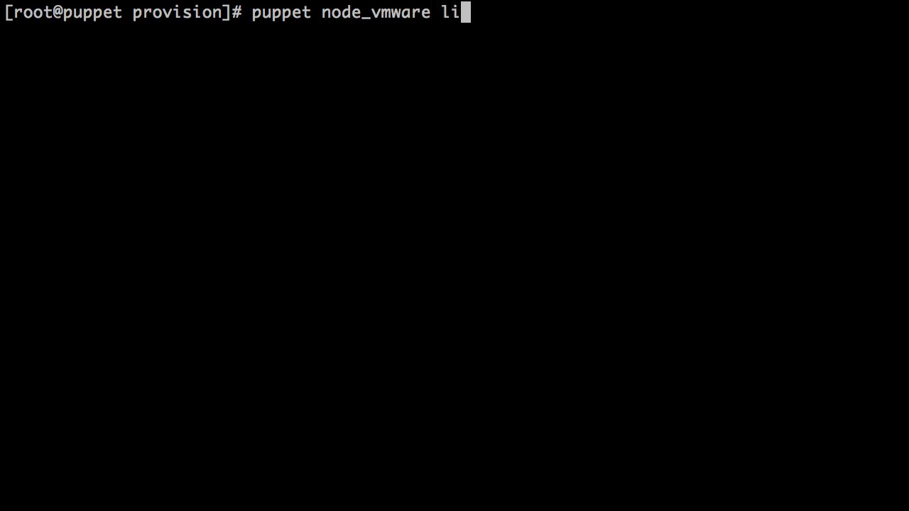
text(st)
key(Return)
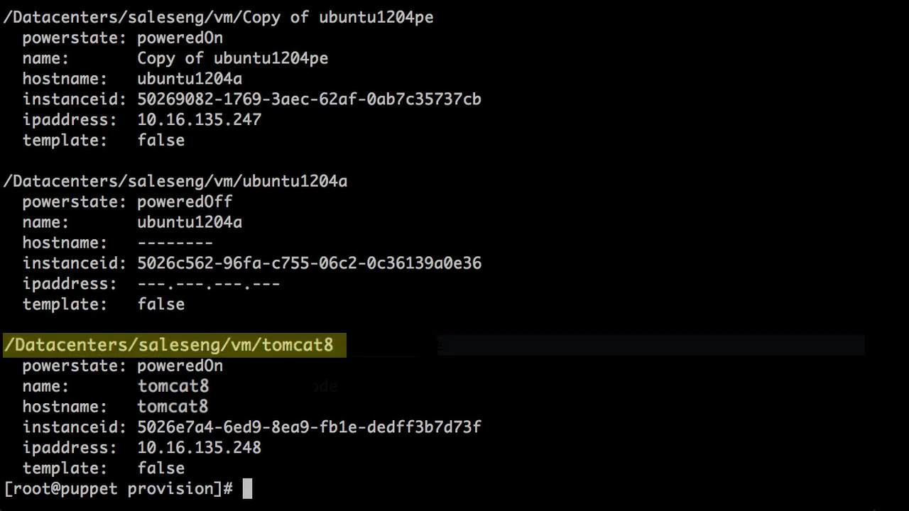
key(ctrl+l)
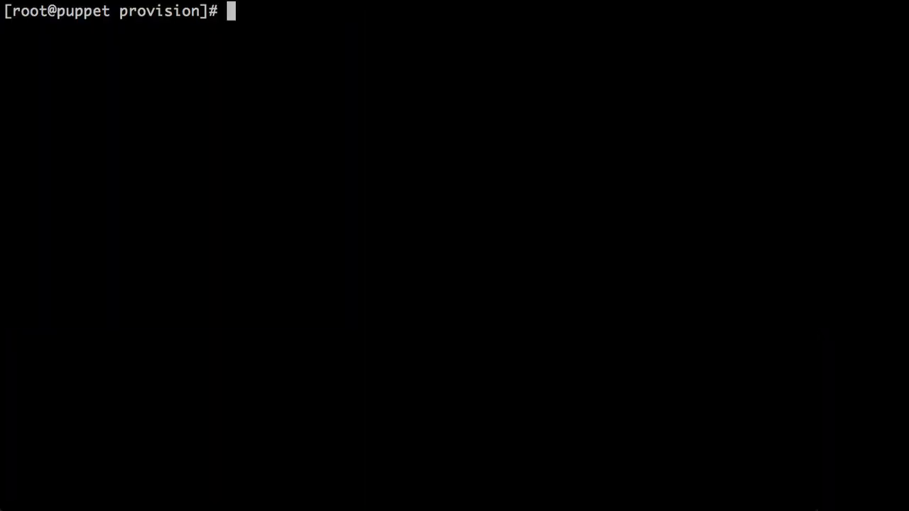
Stop the tomcat8 virtual machine by running "puppet node_vmware stop" with the VM's copied identifier.
text(pup)
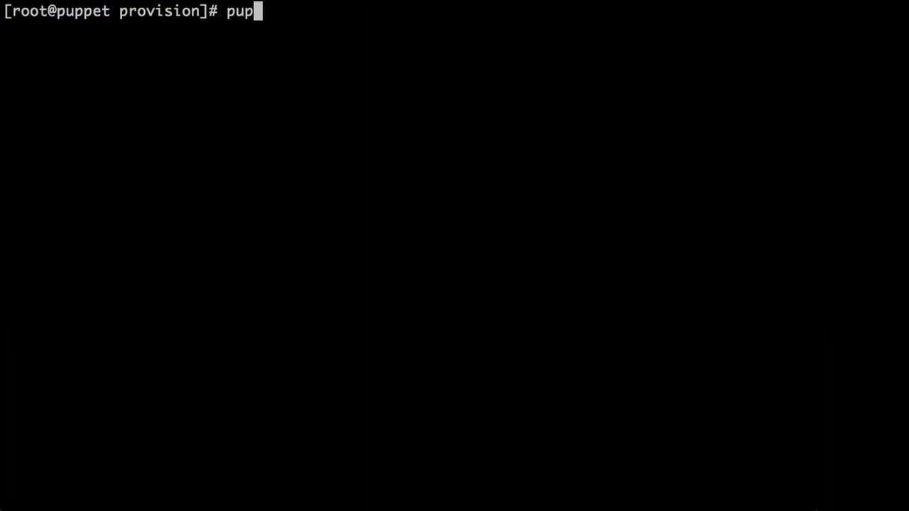
text(pet node_v)
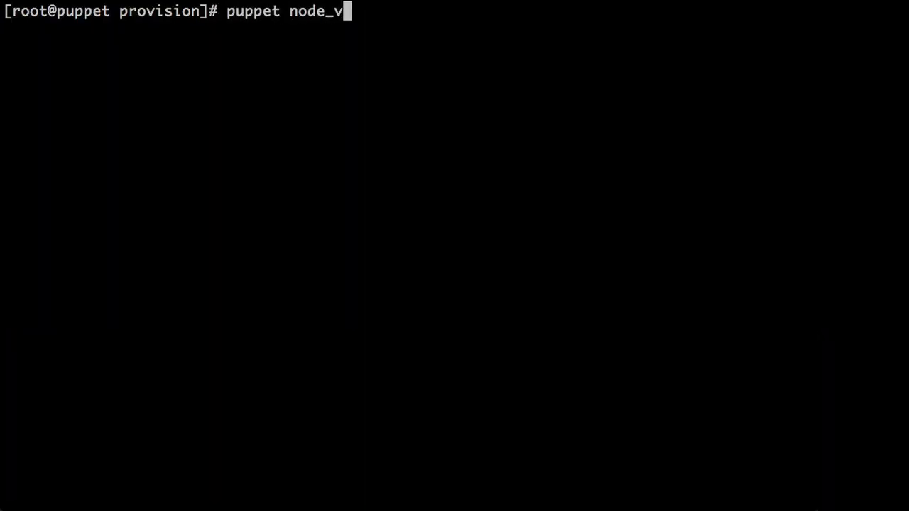
text(mware stop)
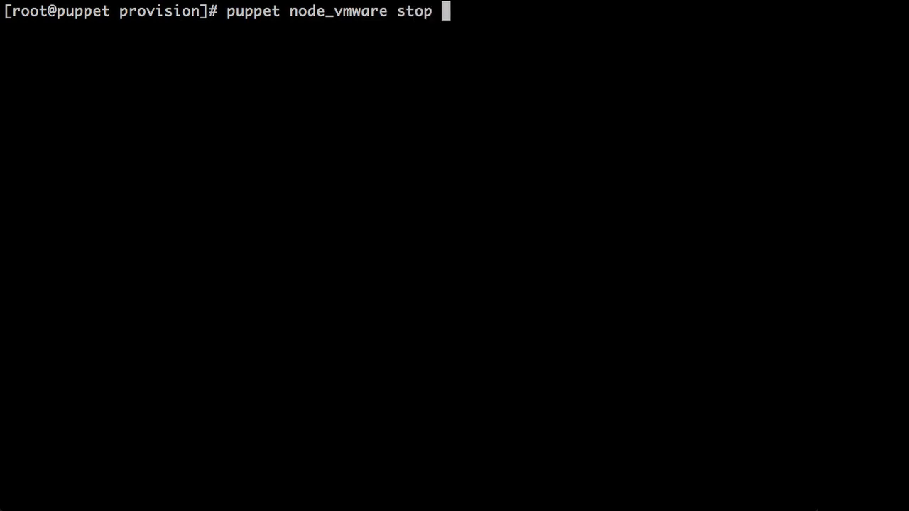
text(/Datacenters/saleseng/vm/tomcat8)
key(Return)
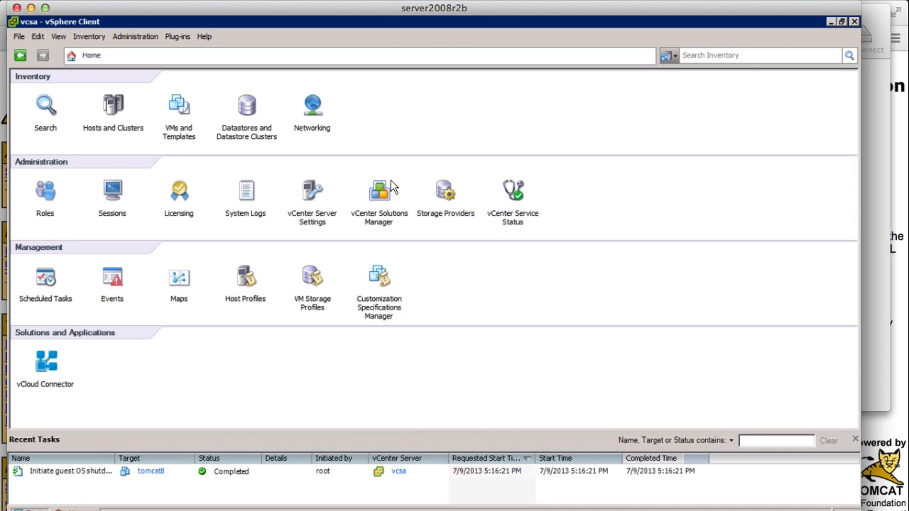
Switch to the vSphere Client, open vCloud Connector and select the tomcat8 virtual machine in the saleseng datacenter under vCCnode2vSphere.
click(57, 363)
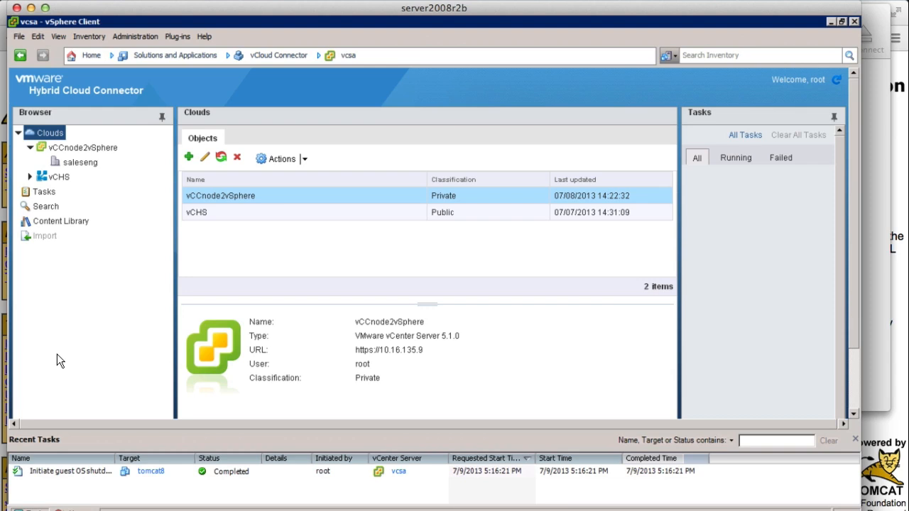
click(85, 165)
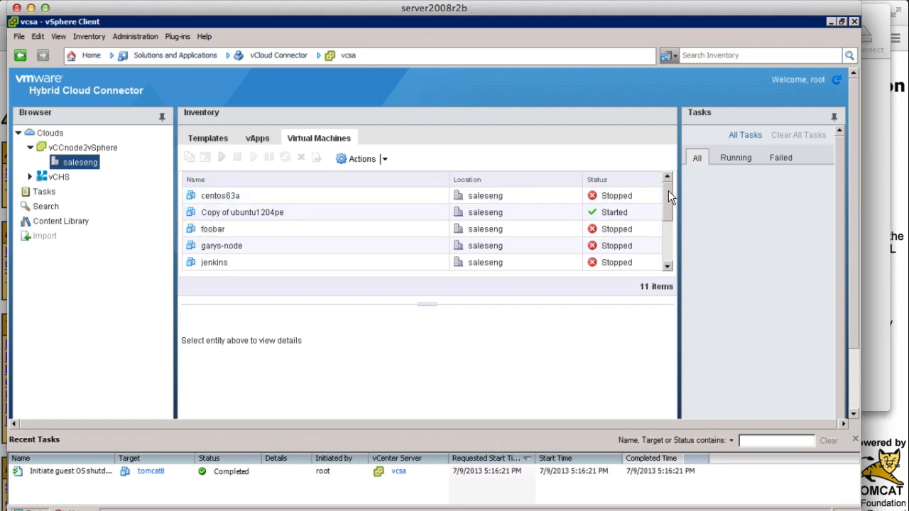
drag(668, 190, 669, 222)
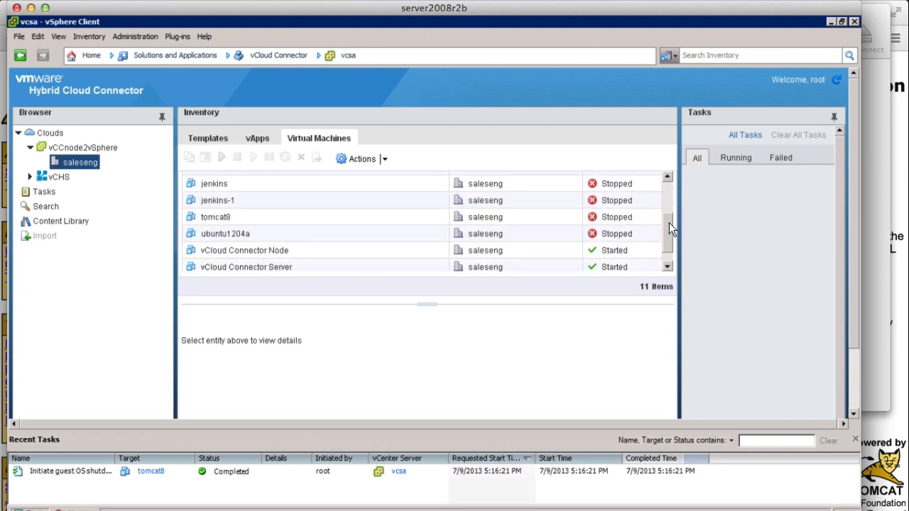
click(217, 217)
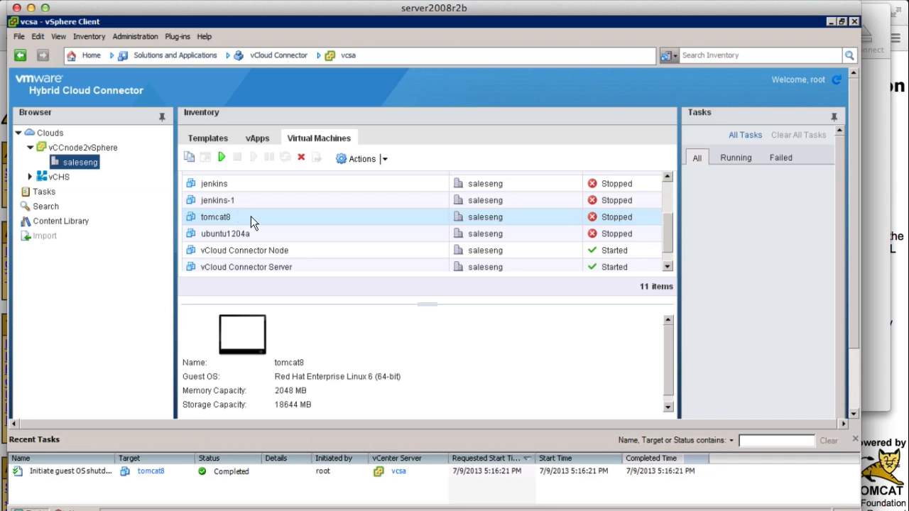
Start copying tomcat8 with vCHS as the target cloud and Sales Engineering as the catalog, keeping the name "Copy of tomcat8".
click(190, 160)
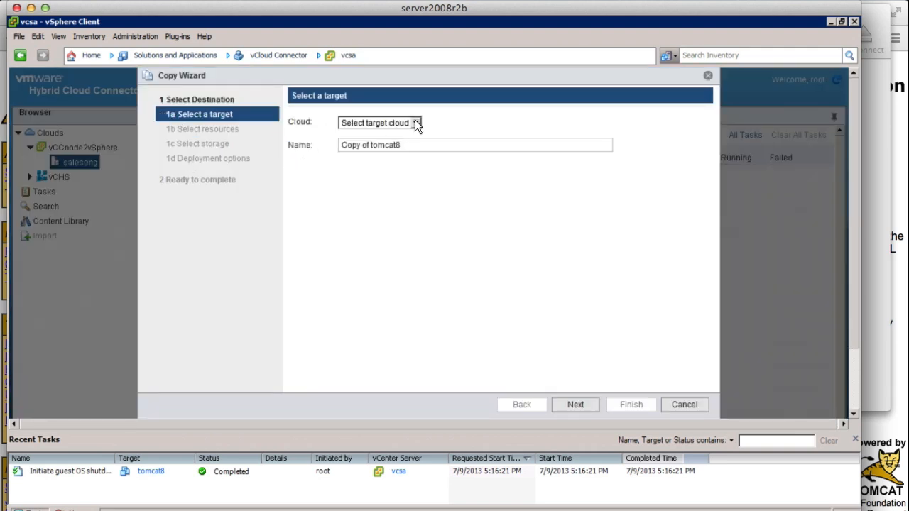
click(416, 123)
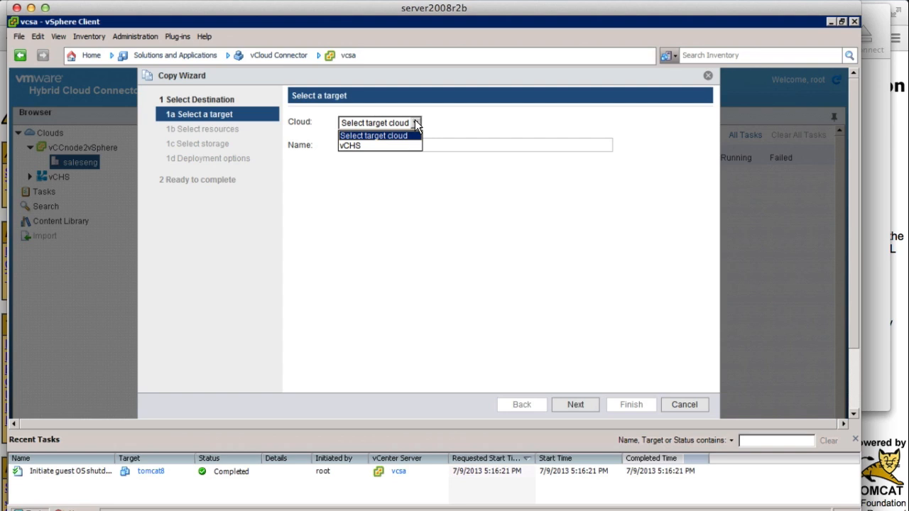
click(373, 146)
click(368, 250)
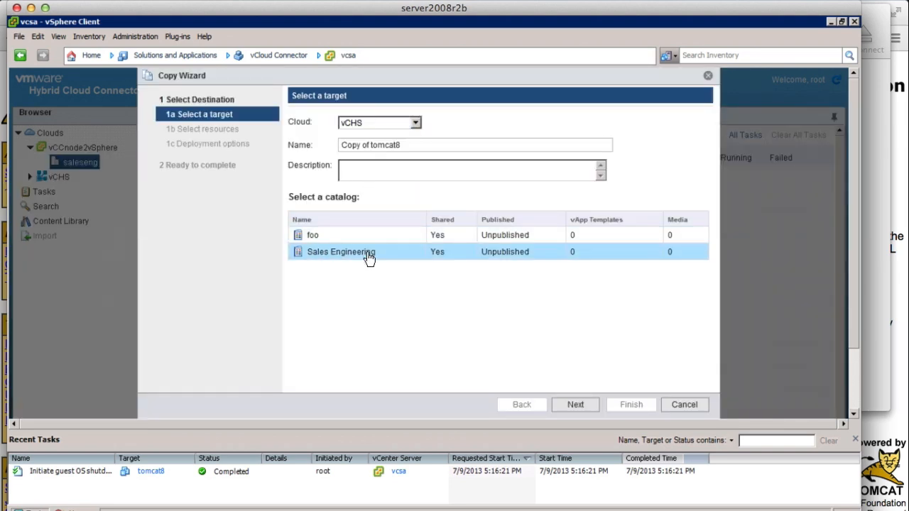
click(575, 404)
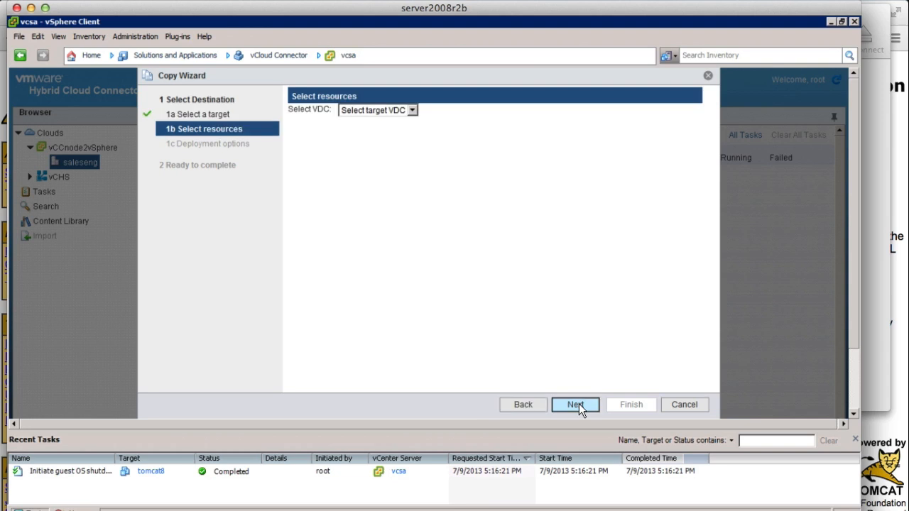
Choose 19-154 as the copy's target VDC, leave all deployment options off, and finish the Copy Wizard.
click(413, 110)
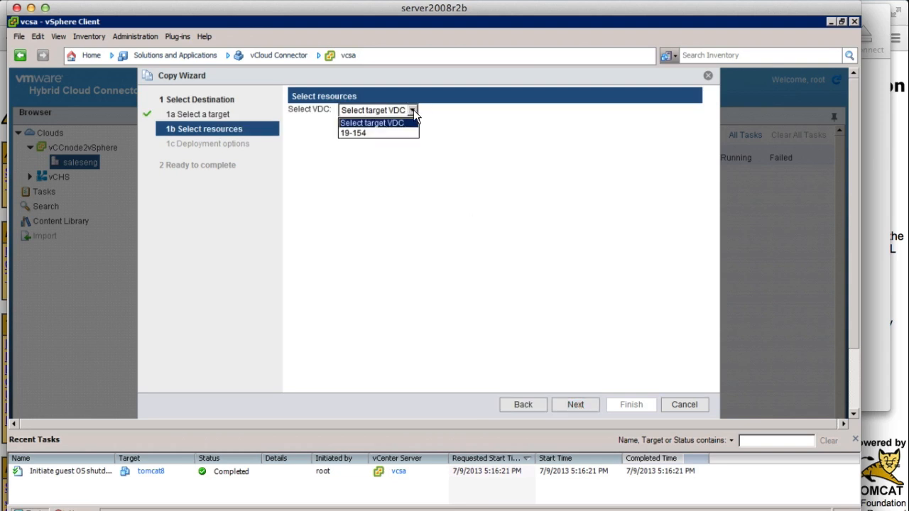
click(381, 133)
click(575, 404)
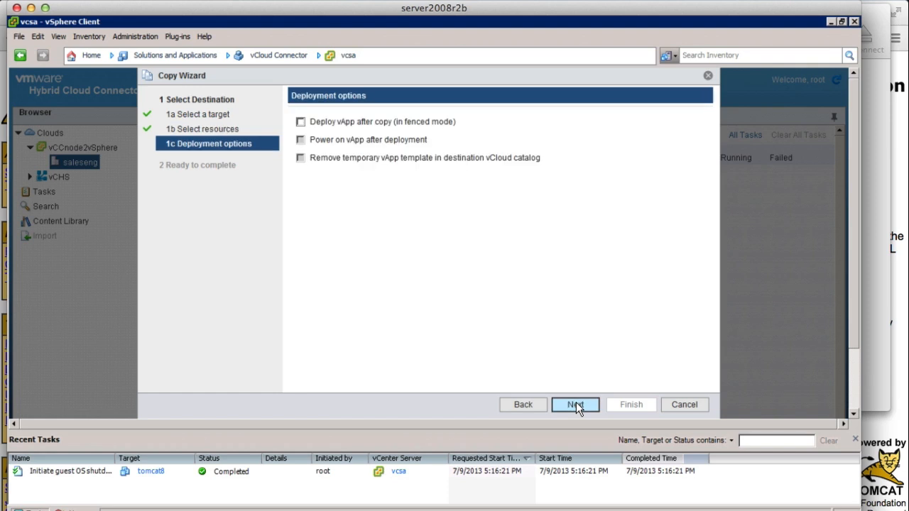
click(576, 403)
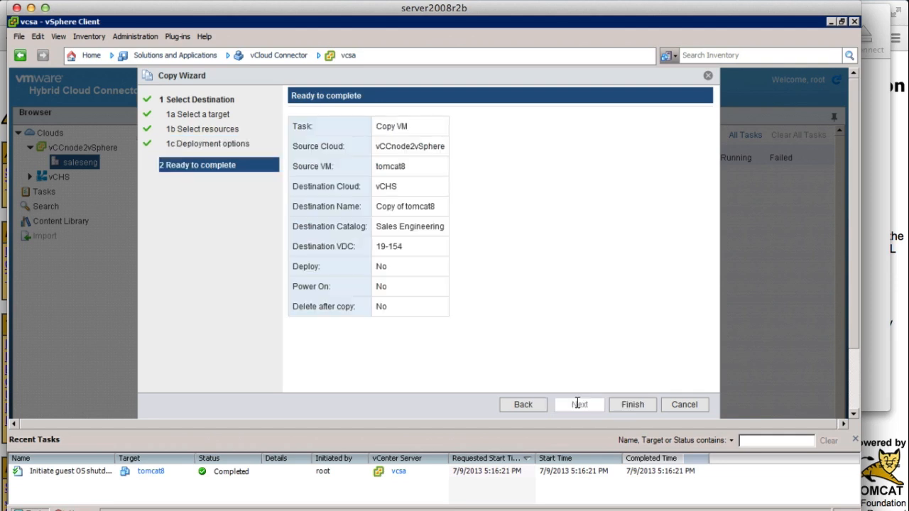
click(632, 405)
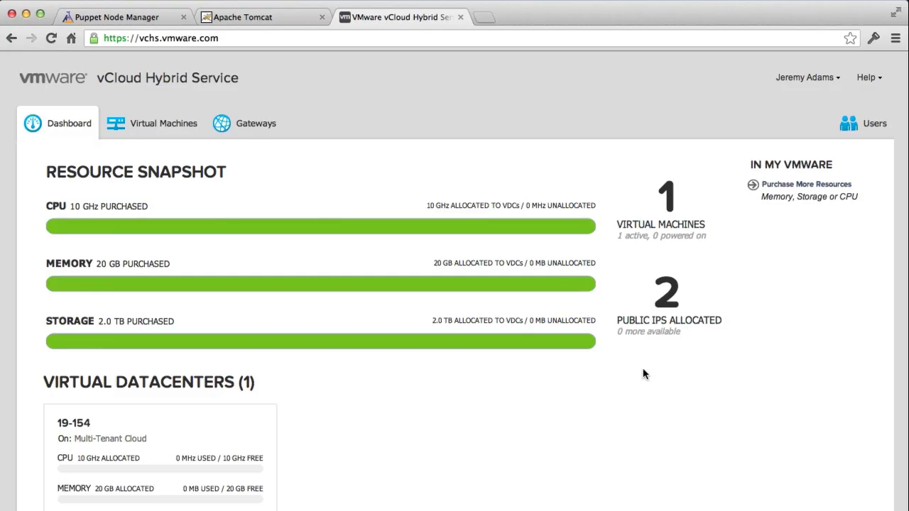
In the browser's vCloud Hybrid Service dashboard, open the tomcat8 virtual machine in virtual datacenter 19-154 and power it on.
scroll(472, 430, down, 2)
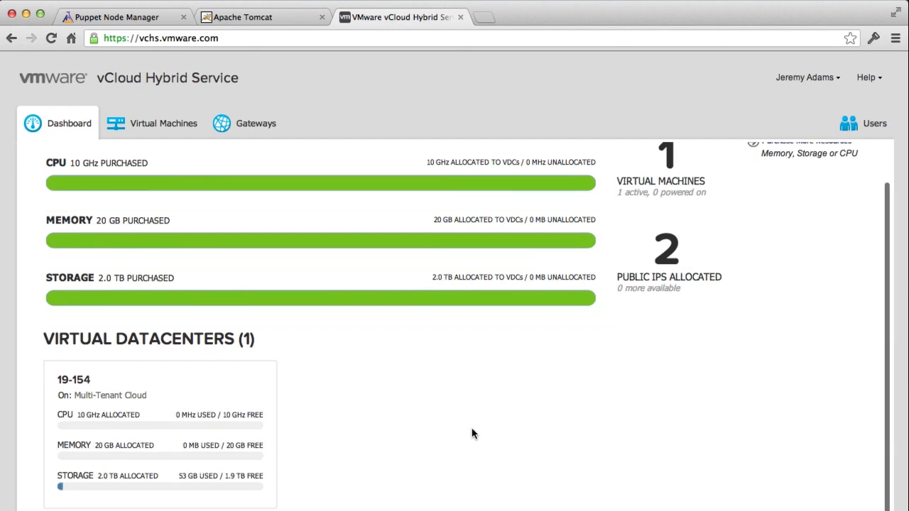
click(162, 416)
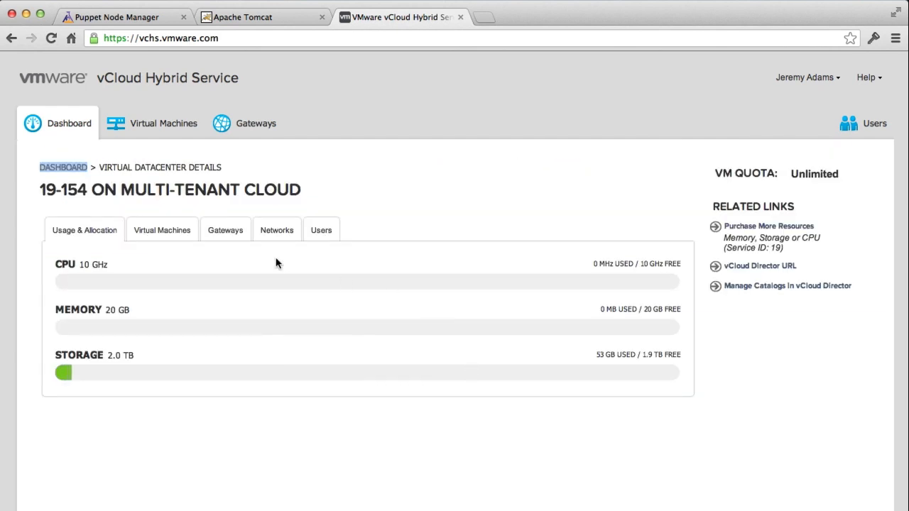
click(159, 235)
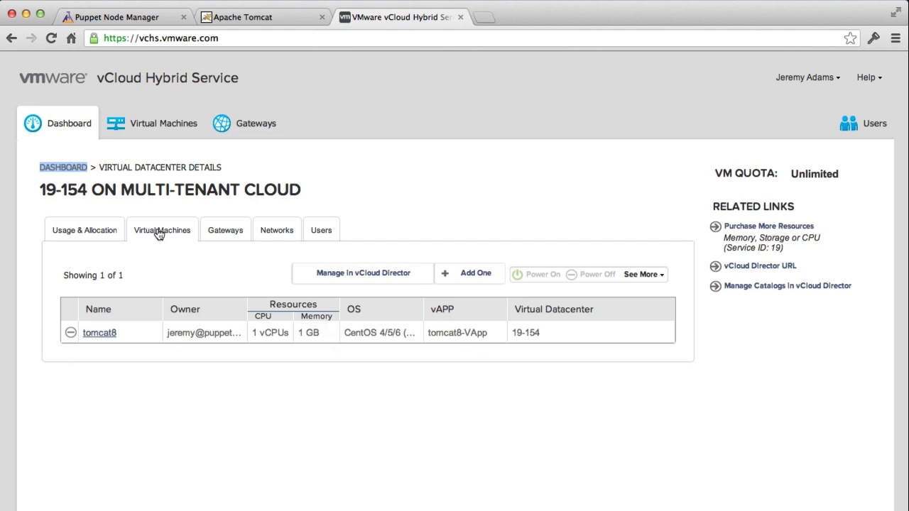
click(110, 334)
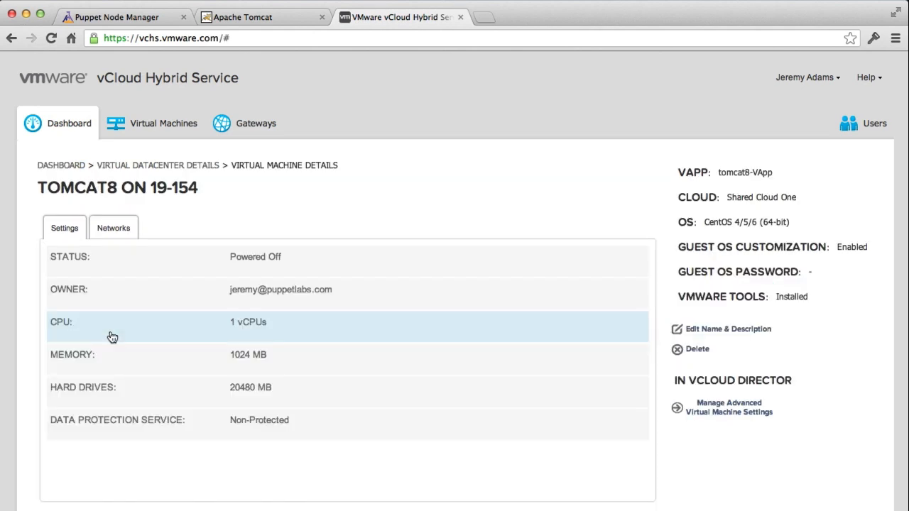
click(245, 257)
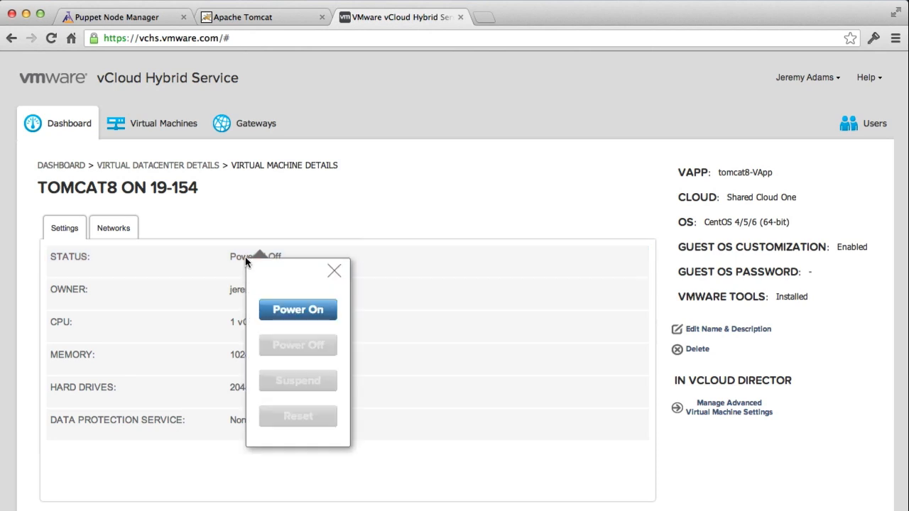
click(300, 311)
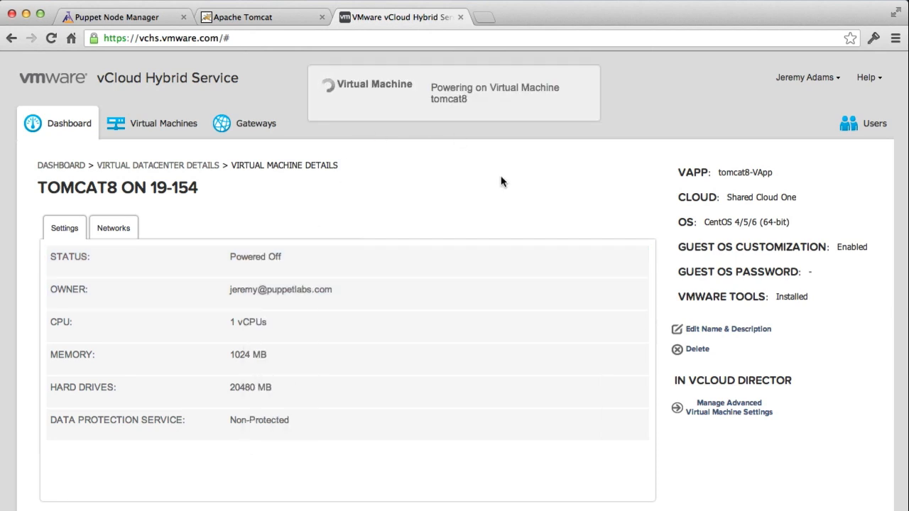